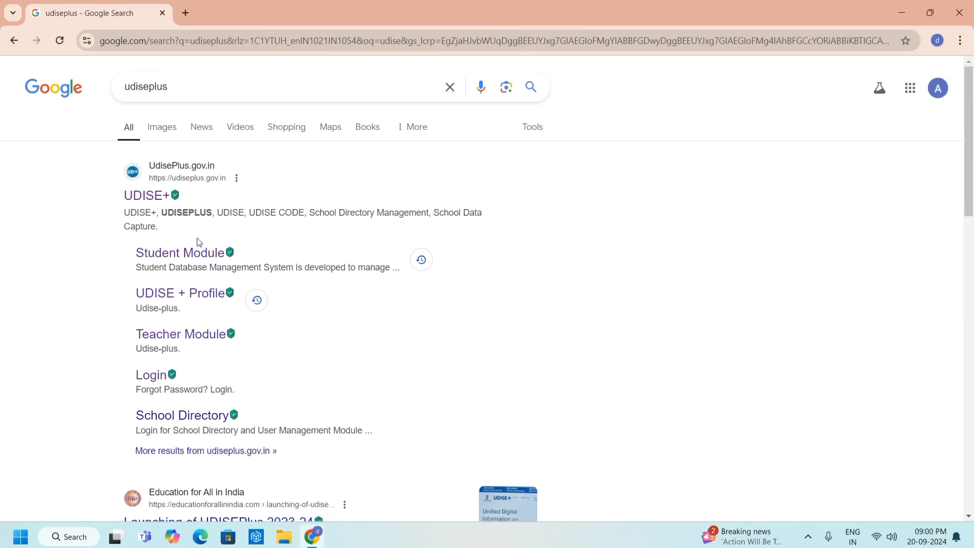
click(962, 40)
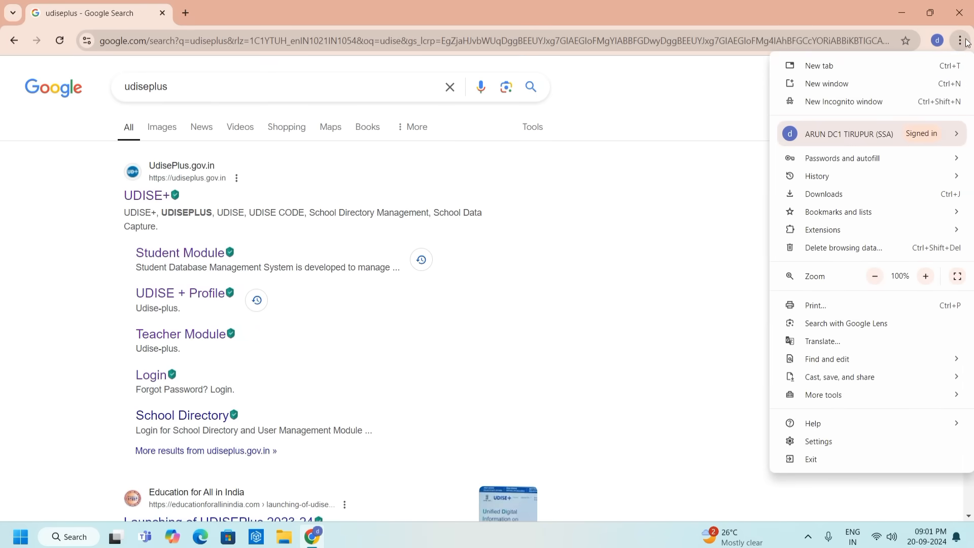
click(521, 271)
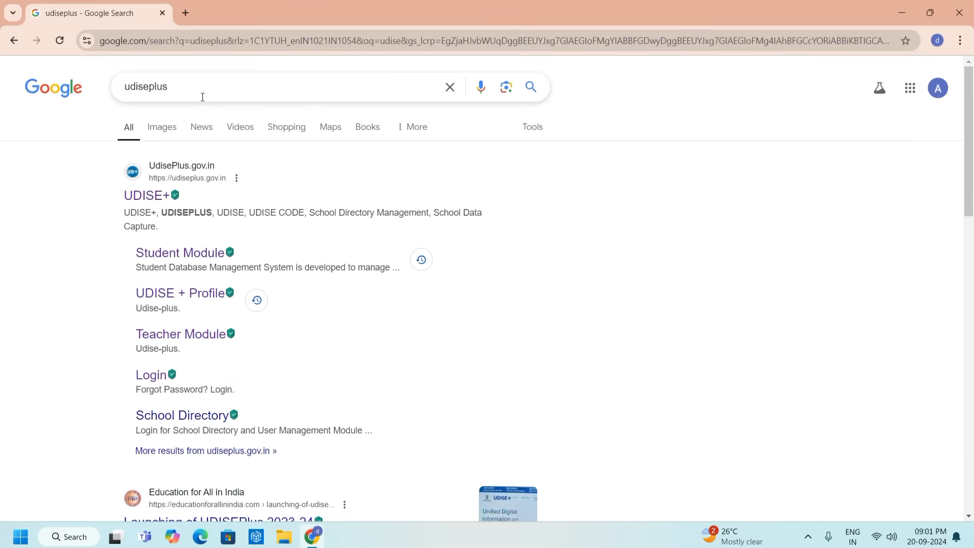
Step: Open the UDISE+ website from the search results and go to the Teacher Module login page
click(188, 175)
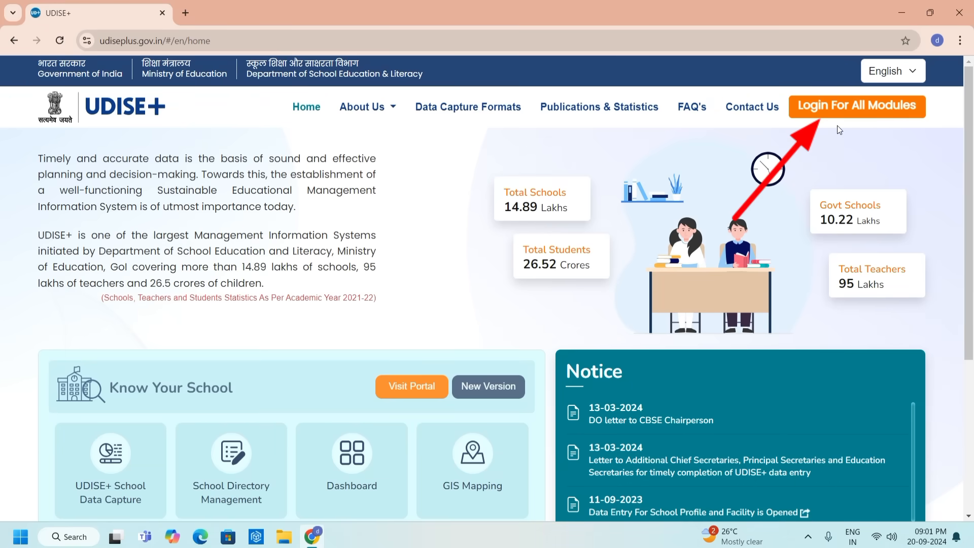
click(855, 111)
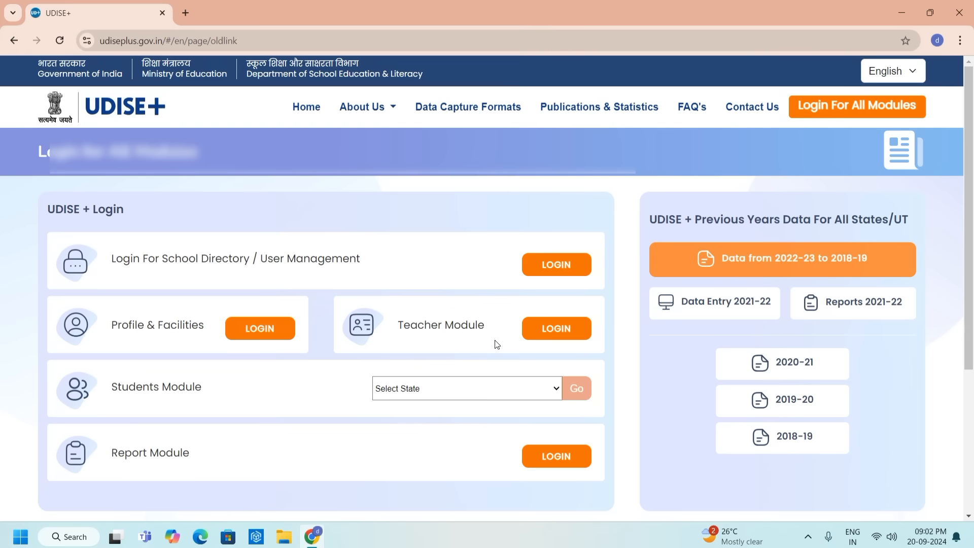
click(556, 339)
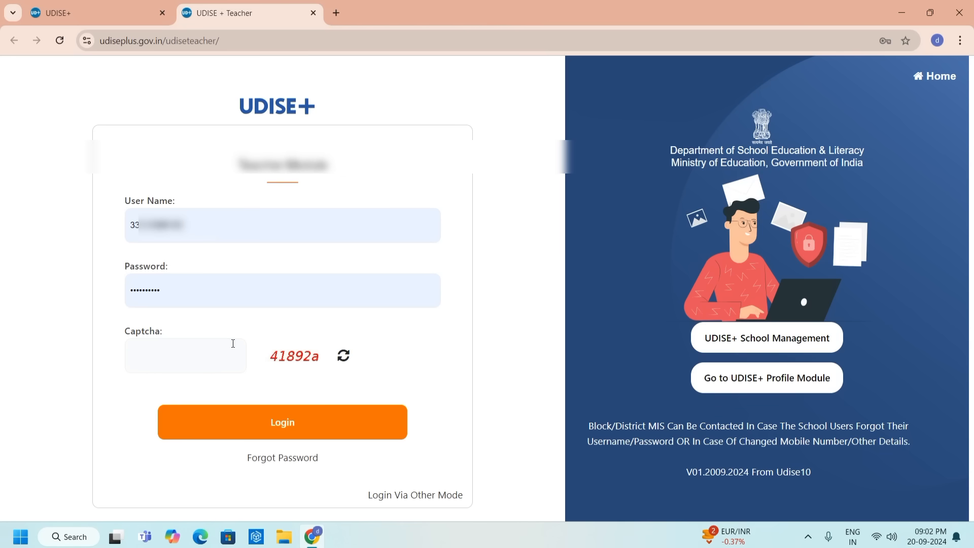
Step: Enter the displayed captcha code and log in to the Teacher Module with the prefilled credentials
click(162, 358)
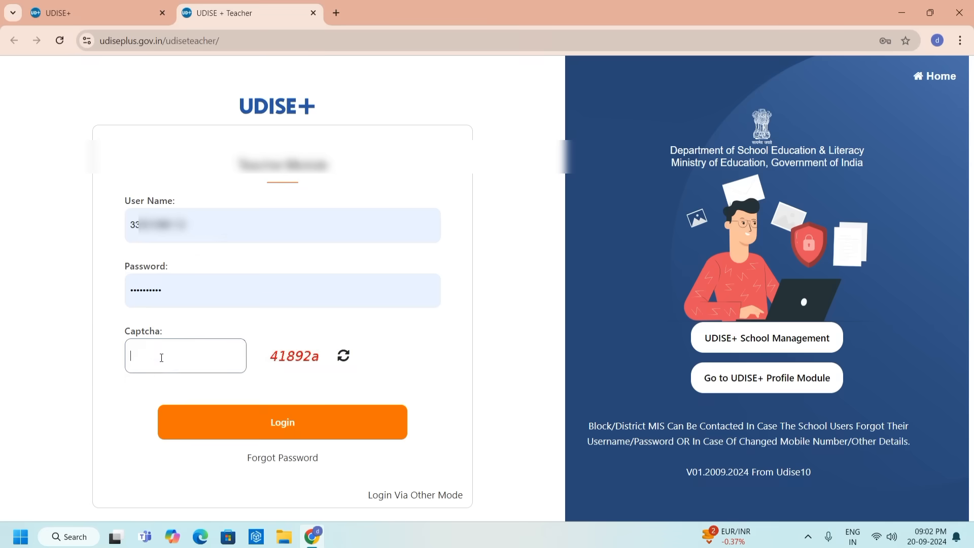
text(41892a)
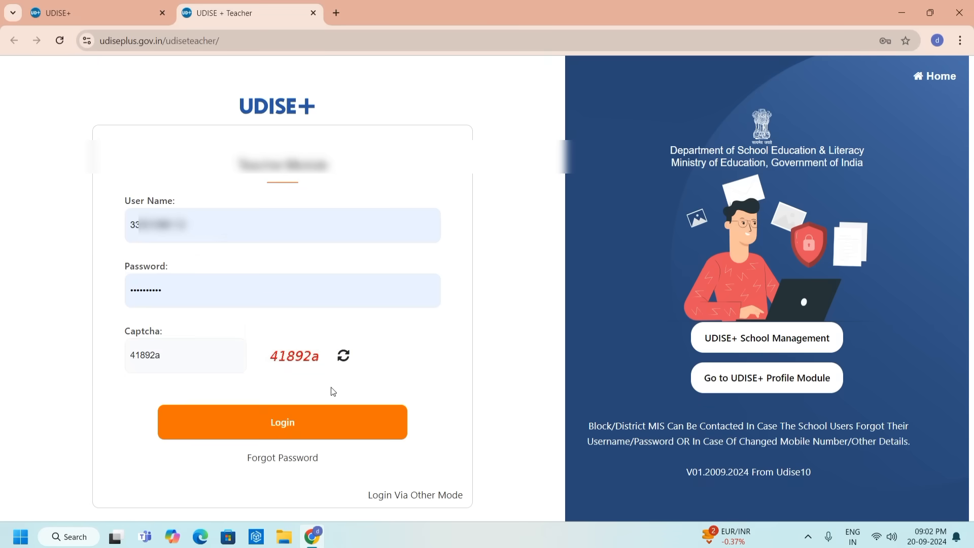
click(283, 423)
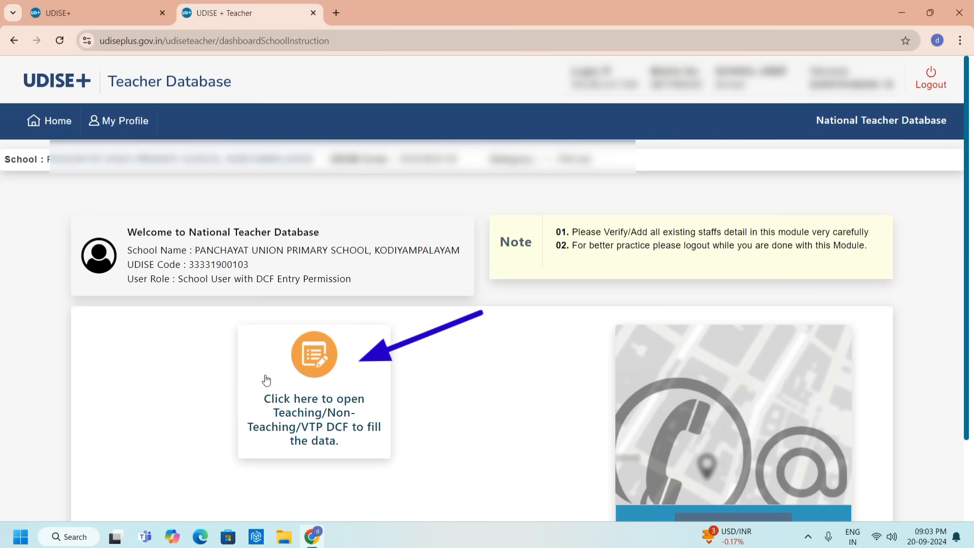
Step: Open the Teaching/Non-Teaching/VTP DCF, list the incomplete teaching staff, and open the incomplete teacher's General Profile
click(318, 379)
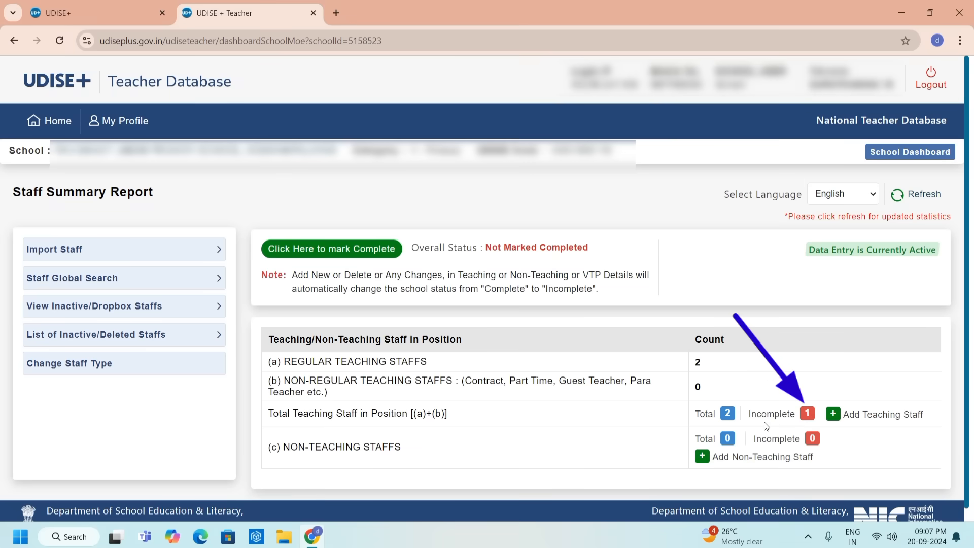
click(808, 415)
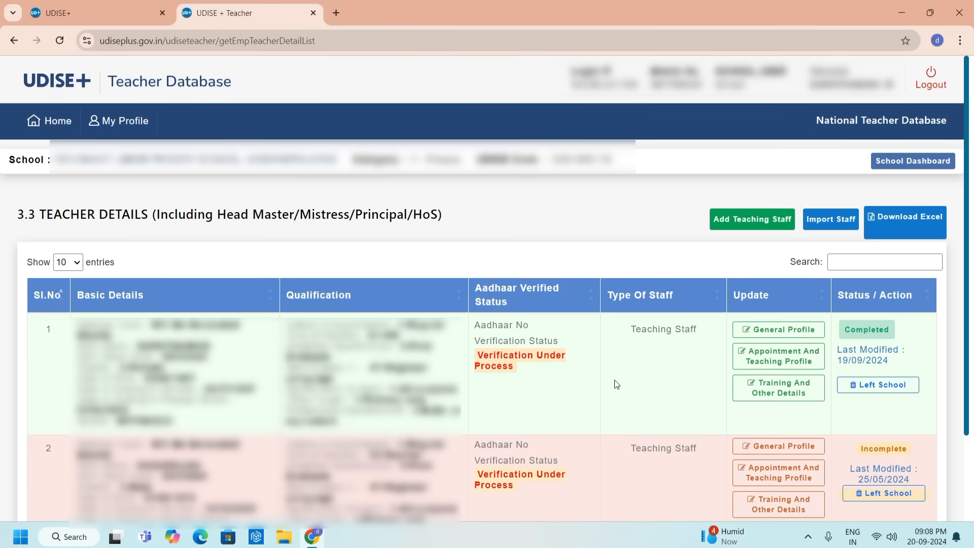
scroll(616, 384, down, 2)
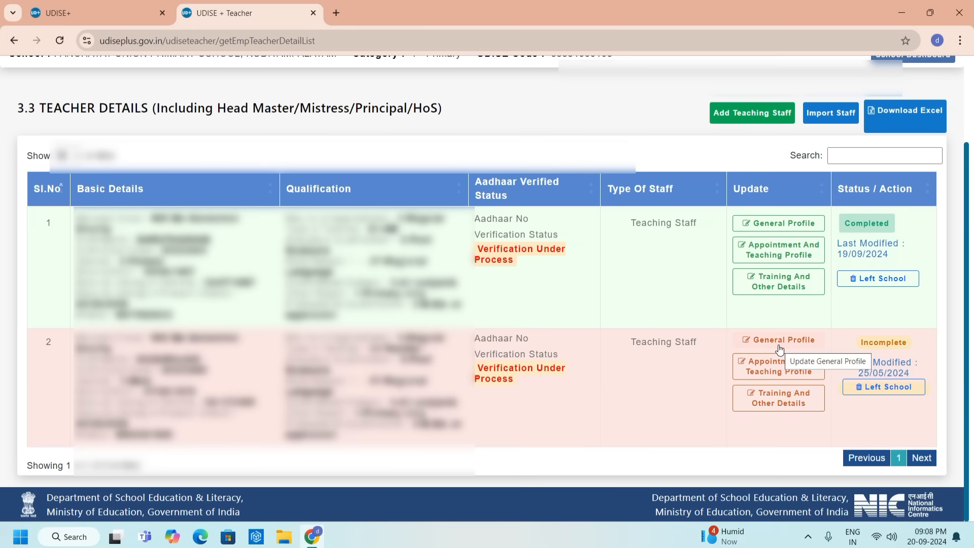
click(746, 345)
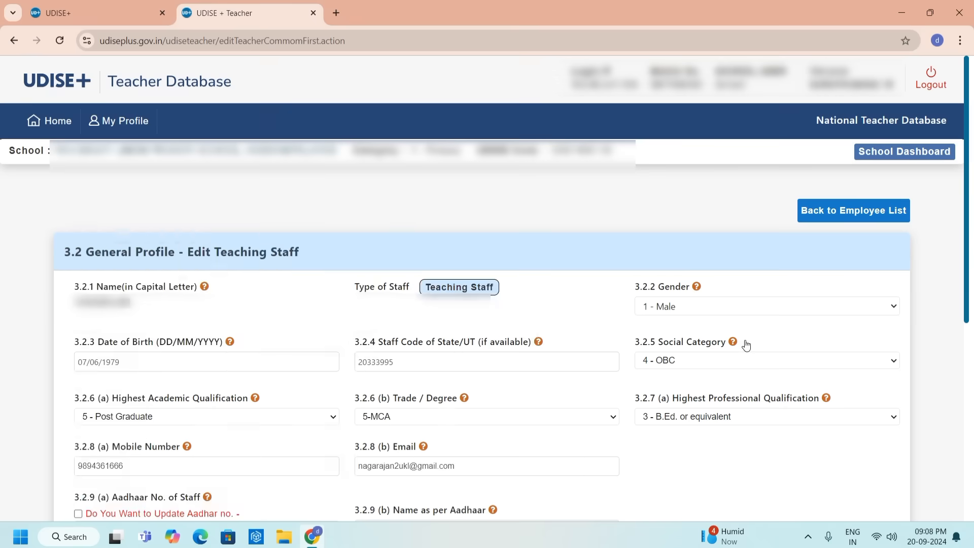
Step: Check the General Profile, including the Aadhaar update option and the disability type choices, and submit it with the disability type at 1 - Not Applicable
scroll(747, 345, down, 3)
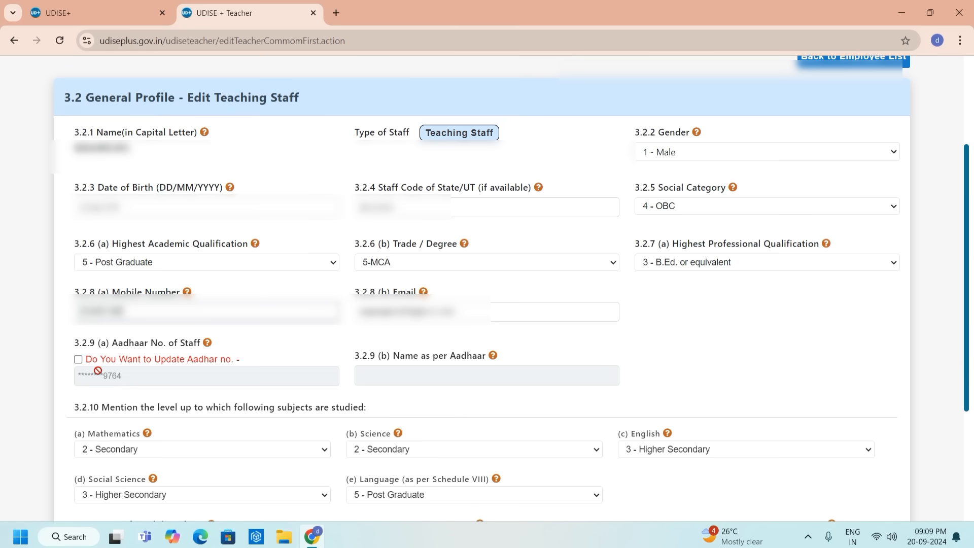
click(79, 360)
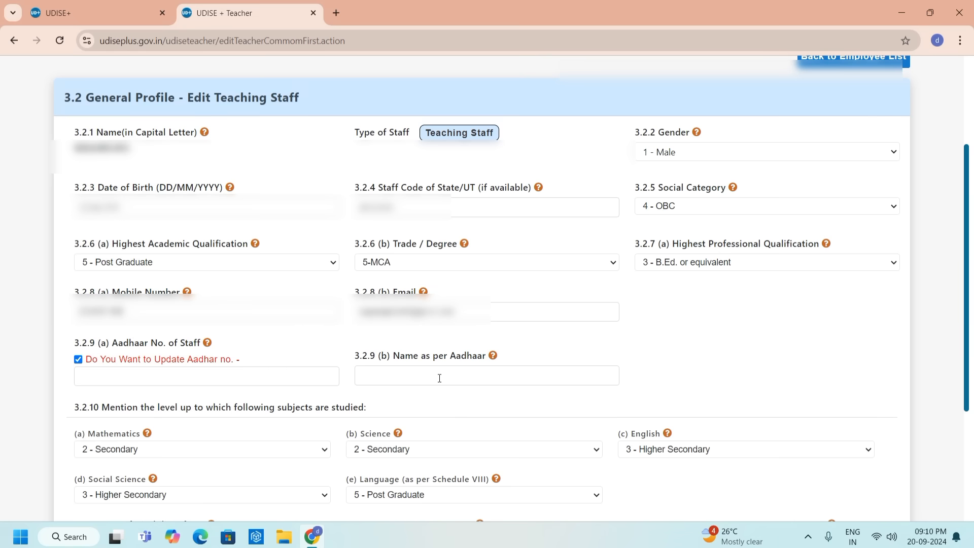
click(78, 359)
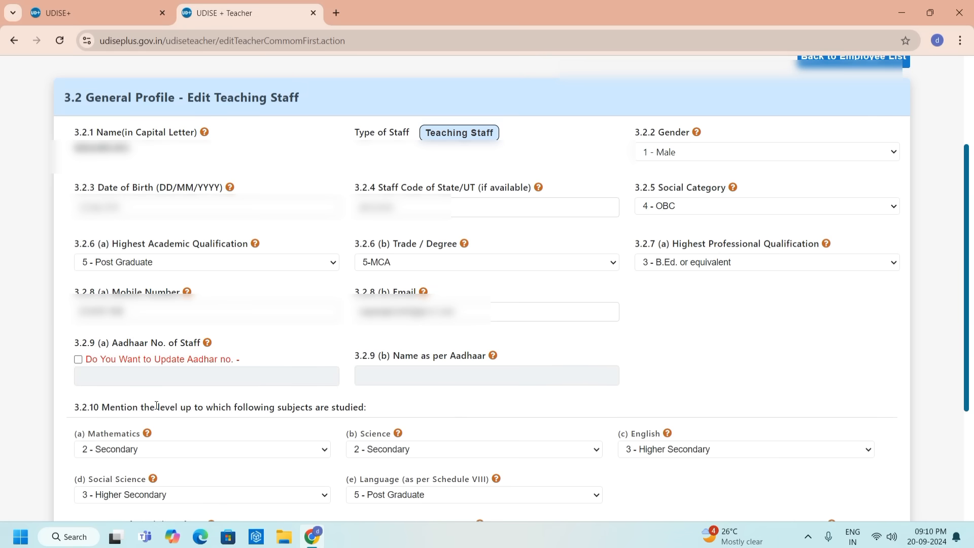
scroll(144, 408, down, 3)
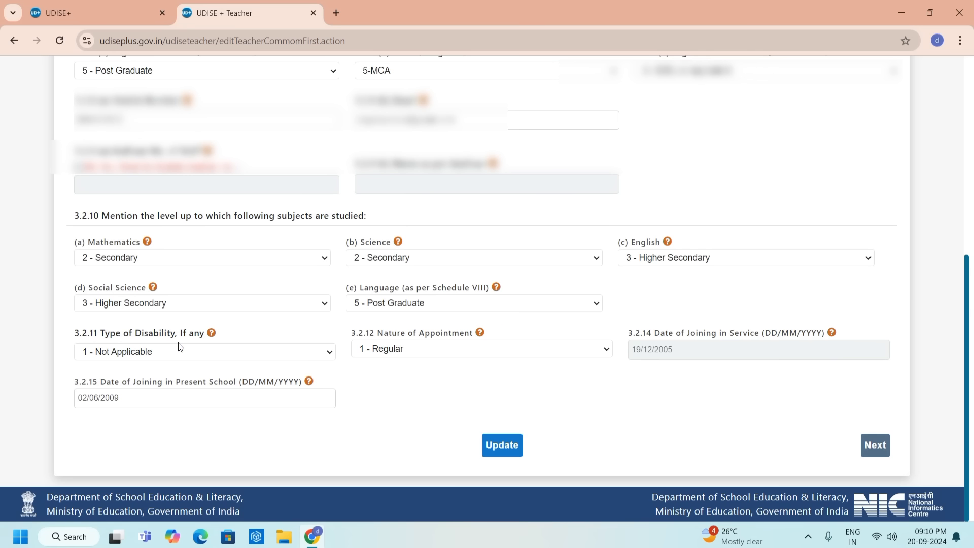
click(330, 357)
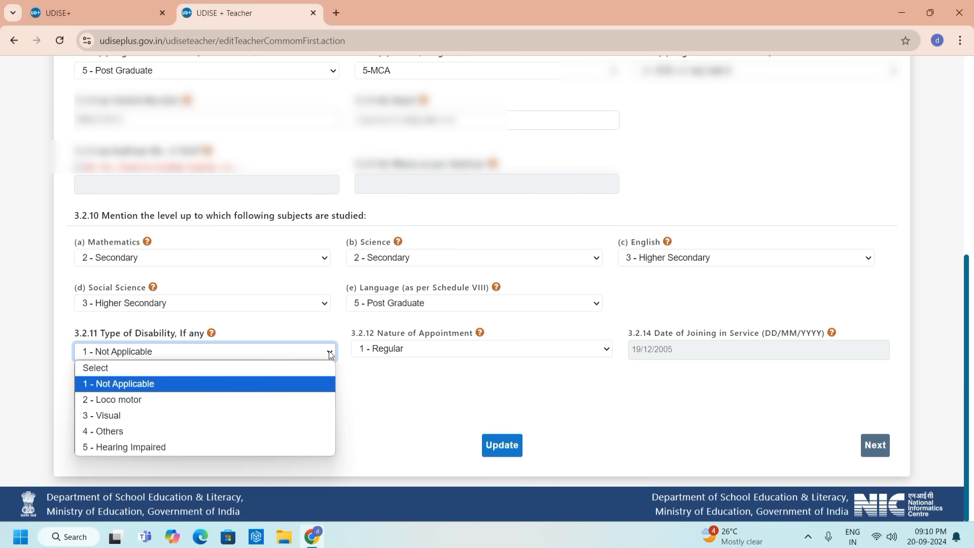
click(329, 351)
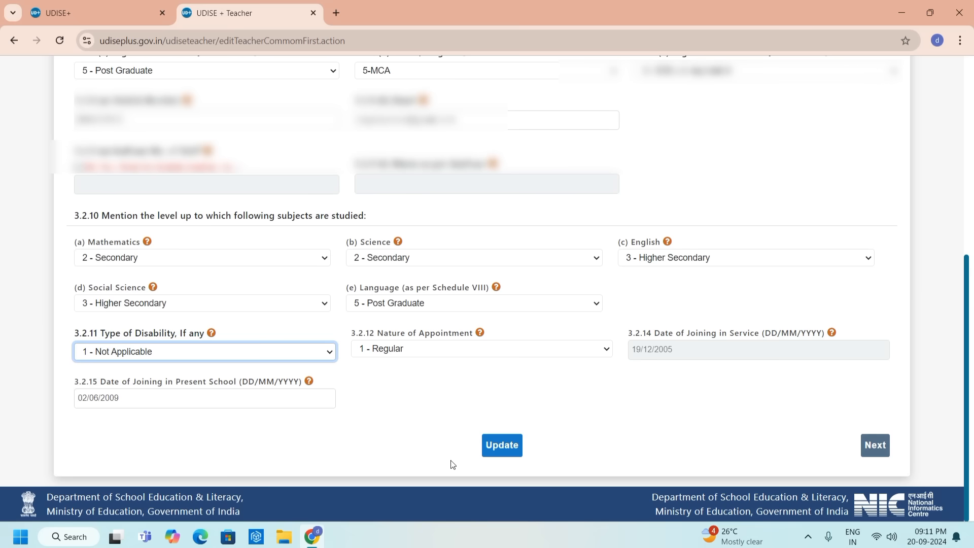
click(500, 447)
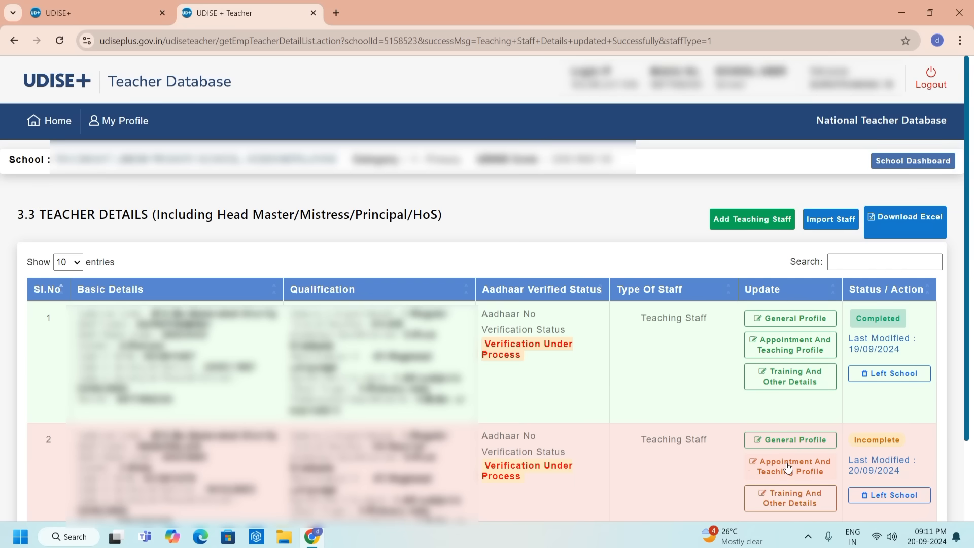
Step: In the incomplete teacher's Appointment and Teaching Profile, set deputation from another school to 2-No and submit the update
click(785, 466)
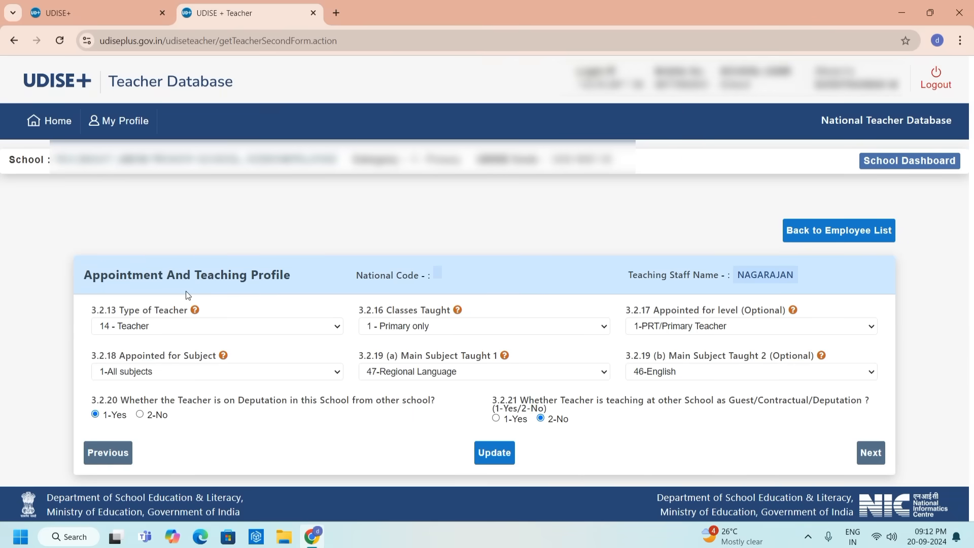
click(872, 333)
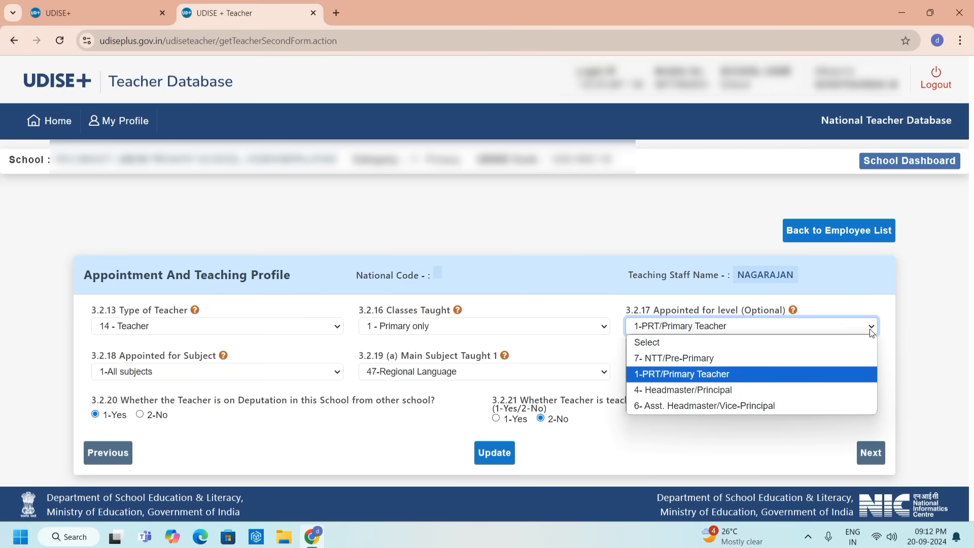
click(872, 332)
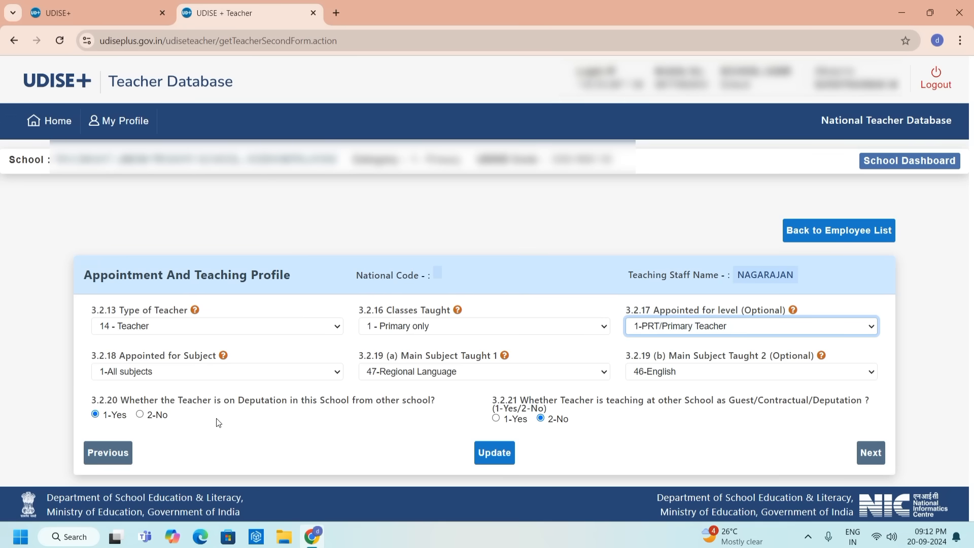
click(139, 415)
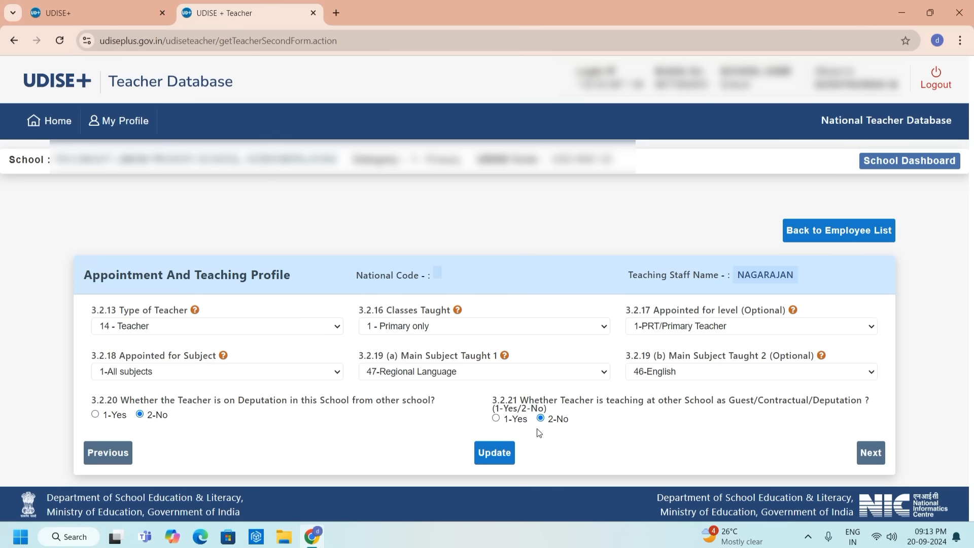
click(496, 454)
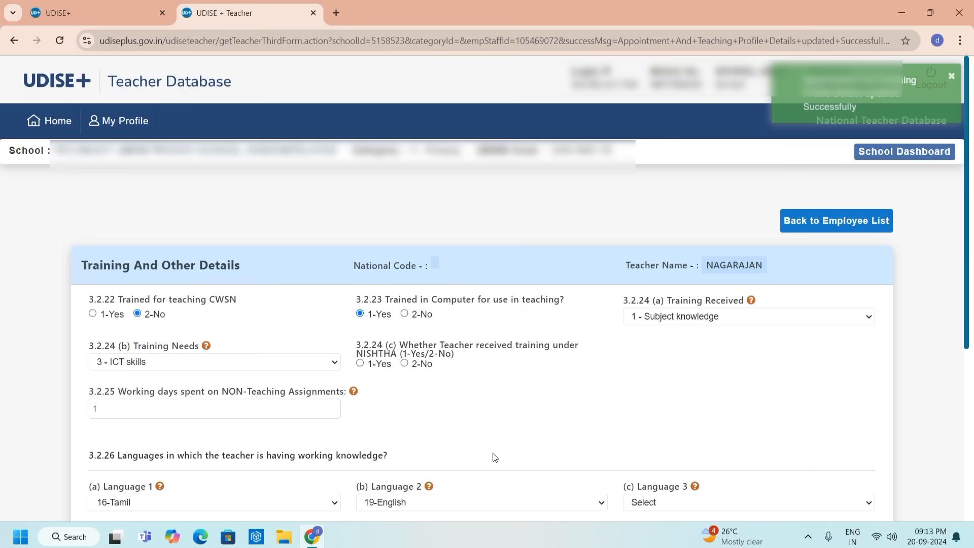
Step: Set CWSN training and NISHTHA training to 1-Yes, with Subject knowledge as training received and ICT skills as training need
scroll(495, 457, down, 1)
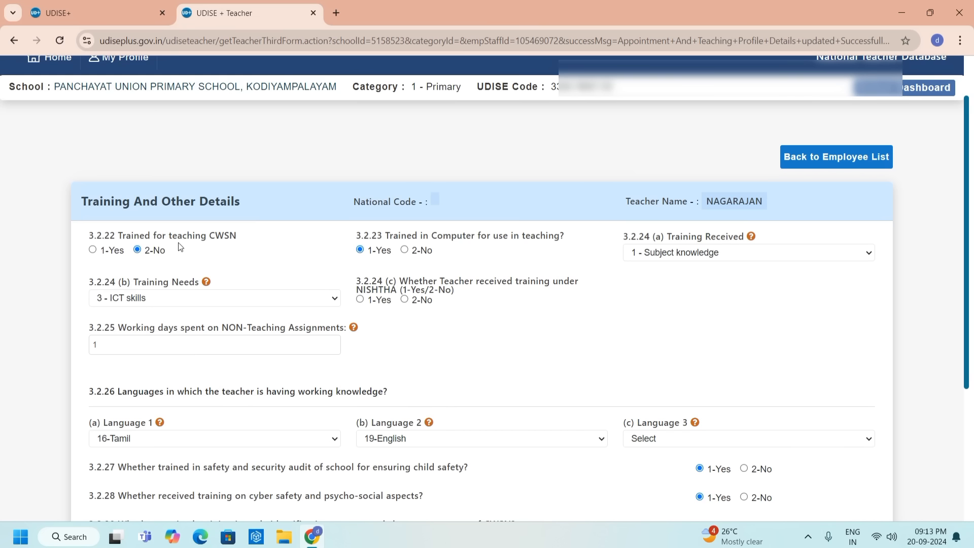
click(93, 250)
click(696, 249)
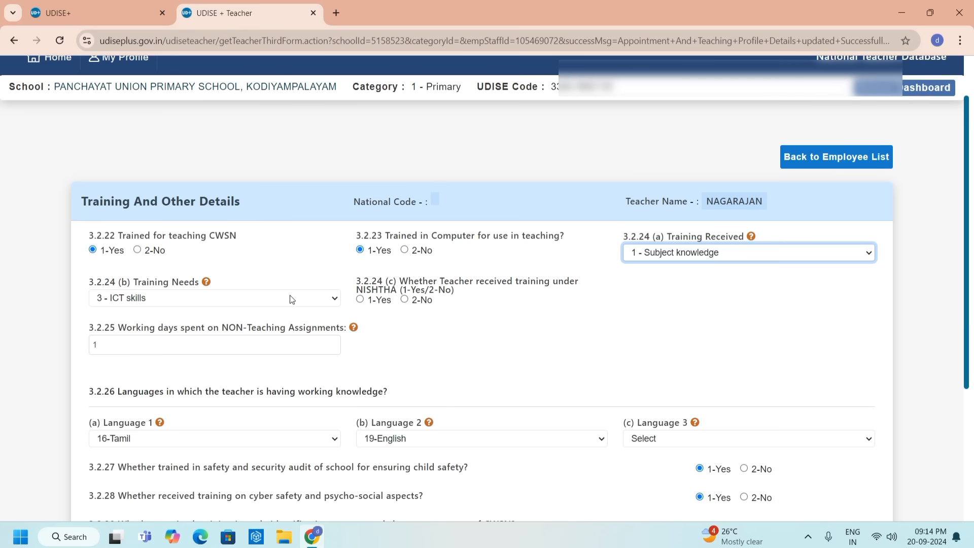
click(334, 300)
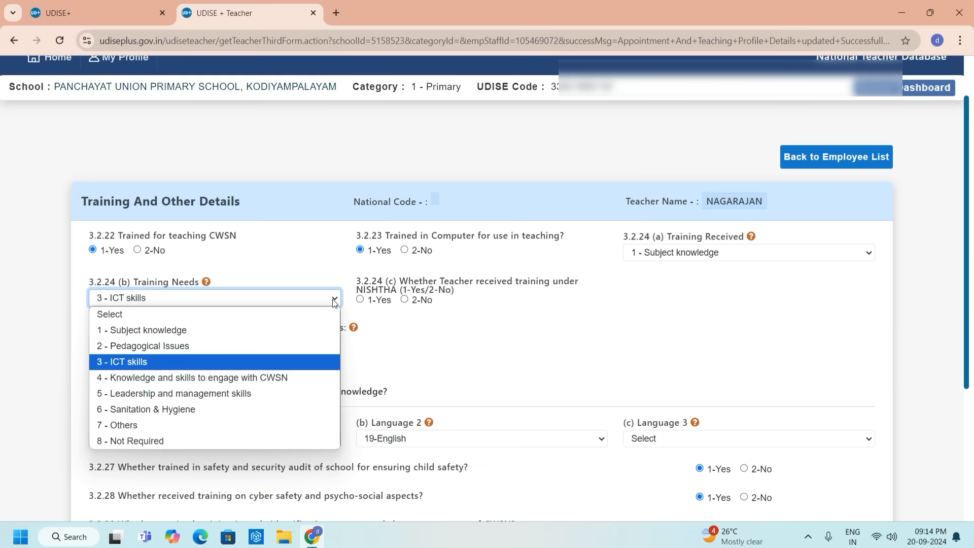
click(215, 364)
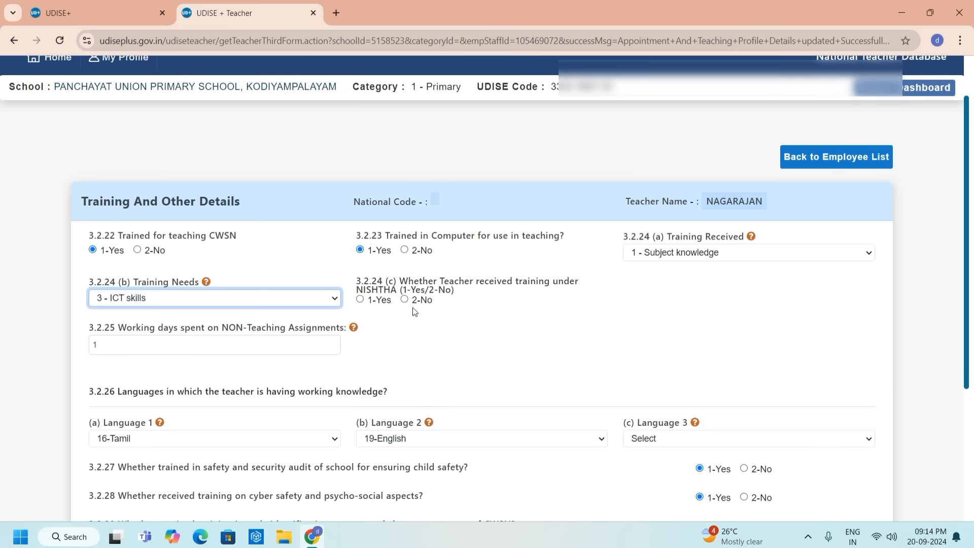
click(361, 301)
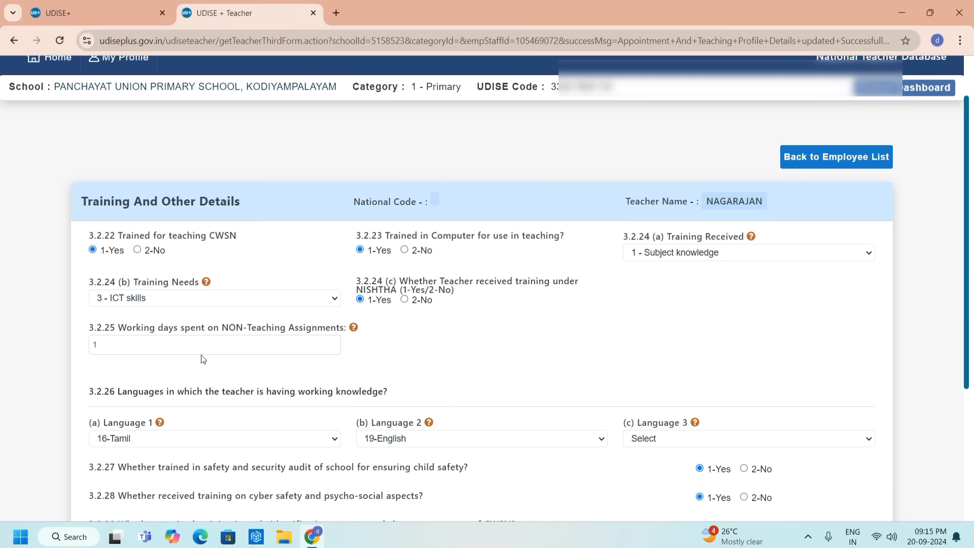
Step: Set the CTET/STET qualification to 2-No, submit the Training and Other Details, and check both teachers' status in the list
click(120, 347)
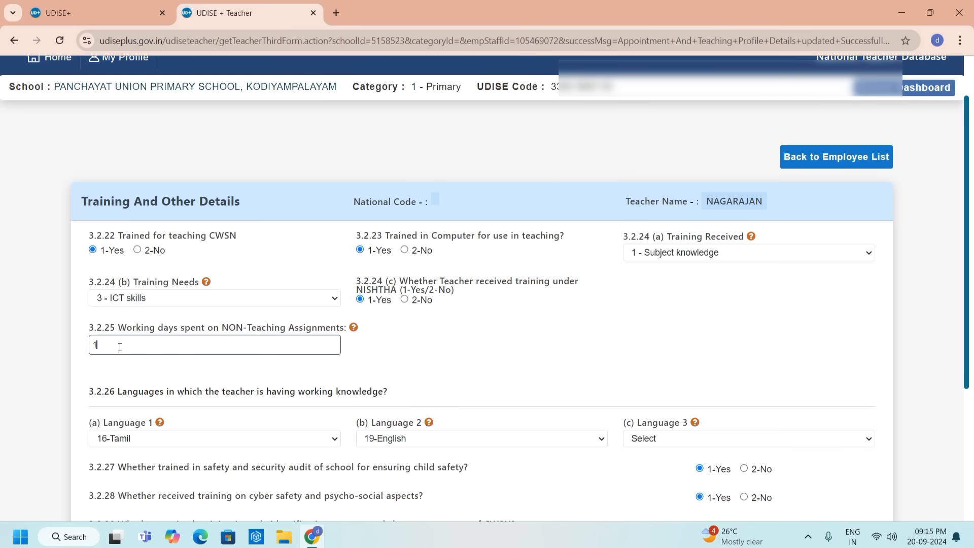
scroll(403, 360, down, 4)
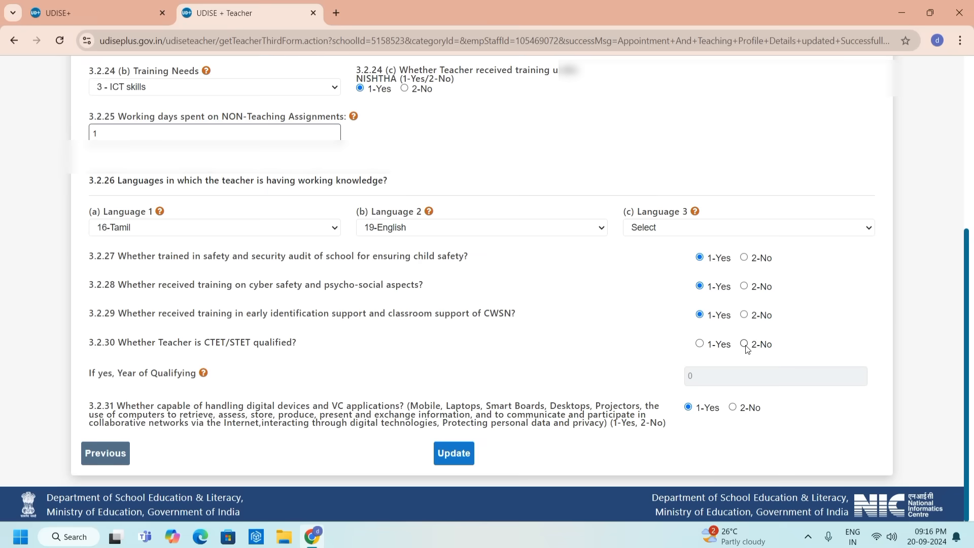
click(700, 344)
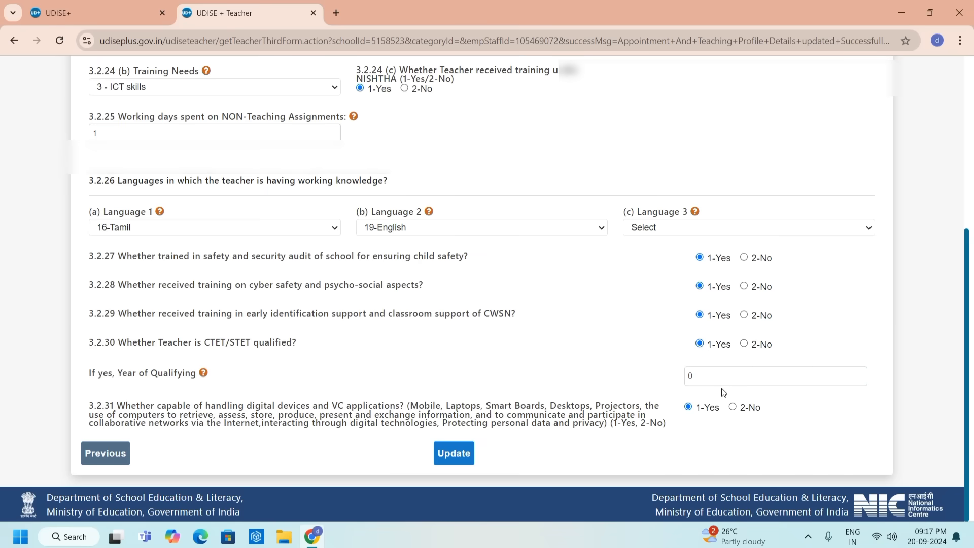
click(744, 345)
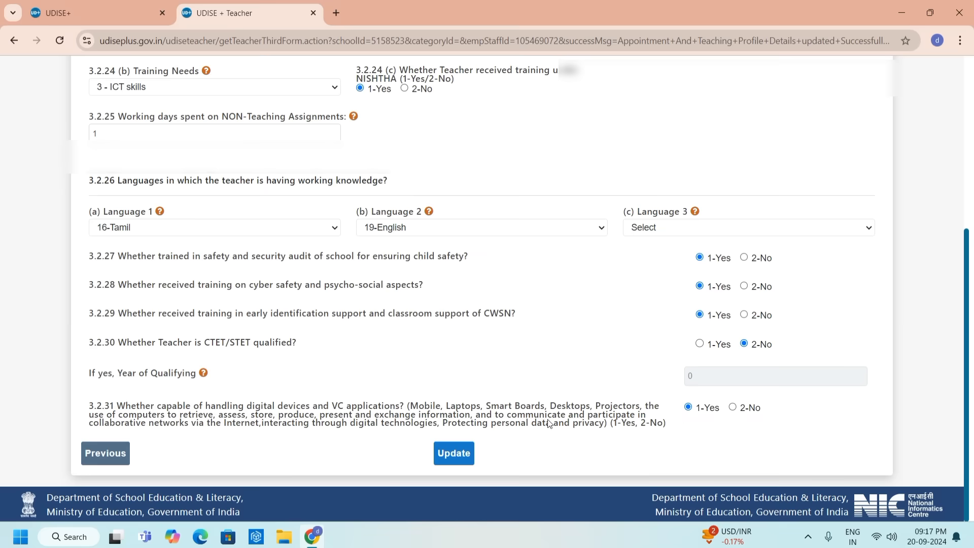
click(450, 462)
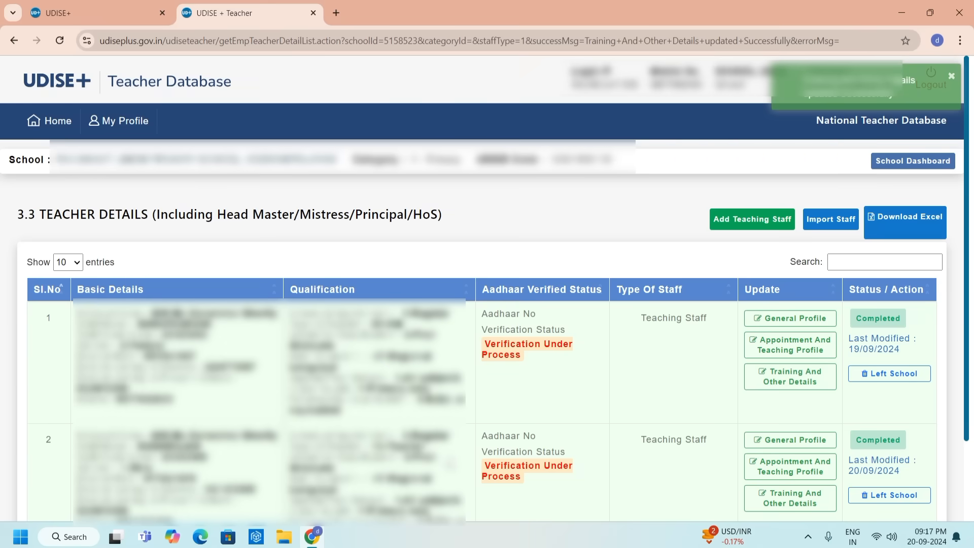
scroll(487, 305, down, 1)
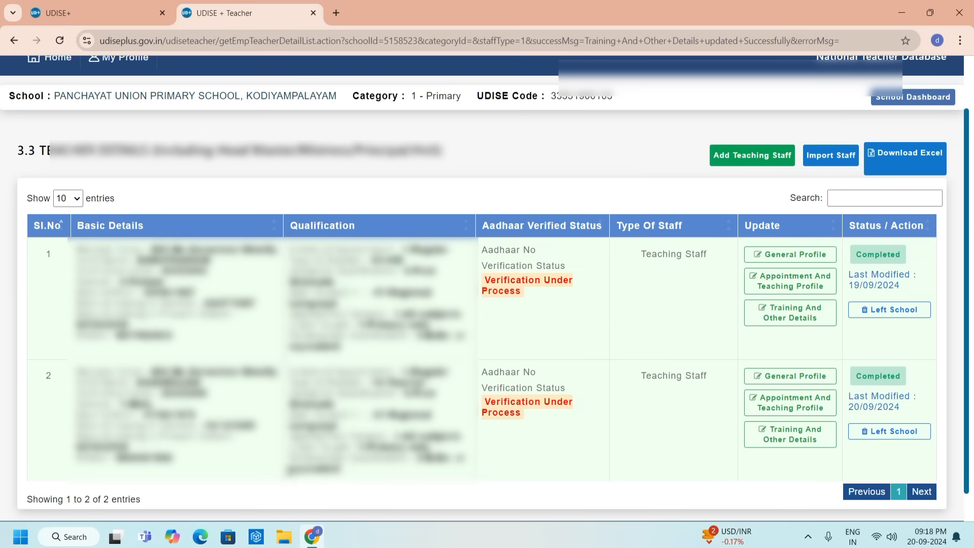
Step: Open the first teacher's Left School form and examine the reason choices, such as 4-Transferred/Shifted to Another School, without submitting it
click(893, 314)
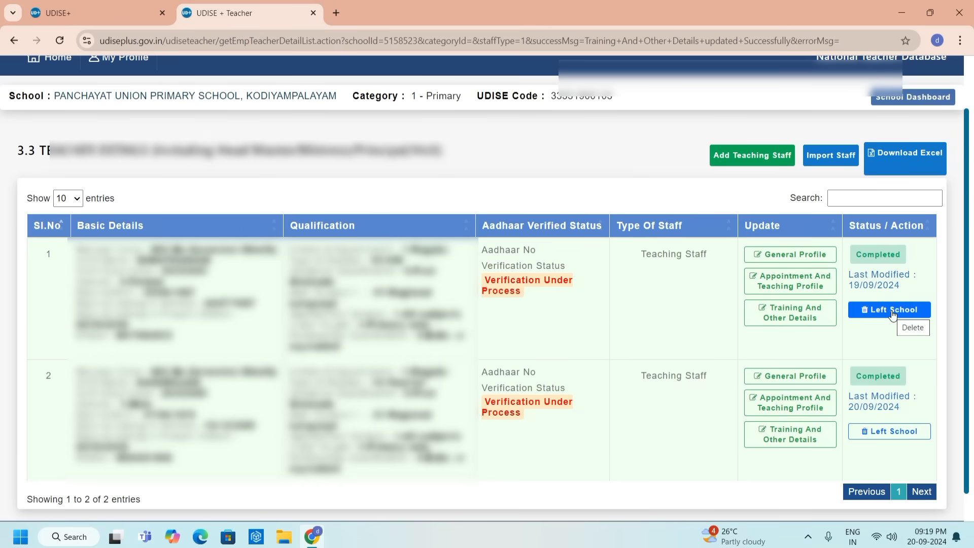
click(893, 314)
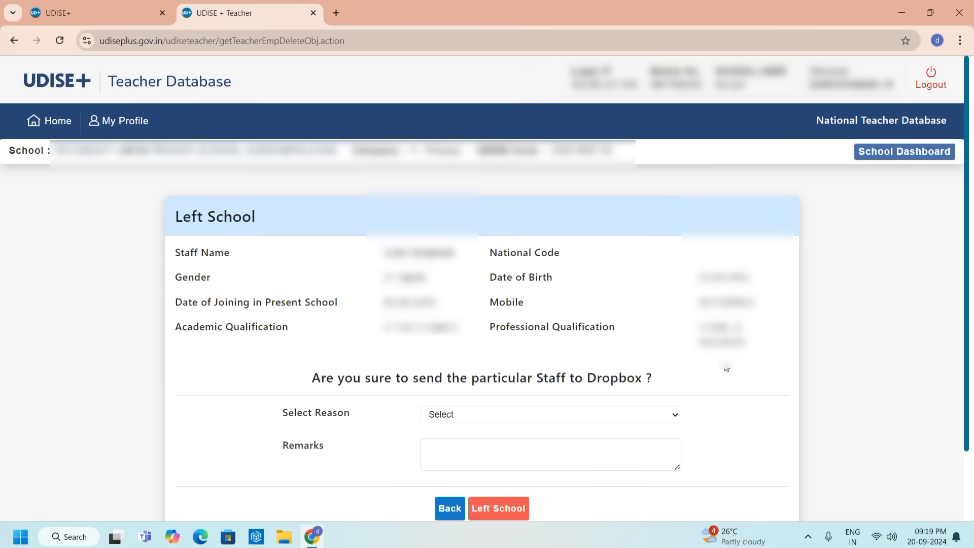
scroll(726, 368, down, 1)
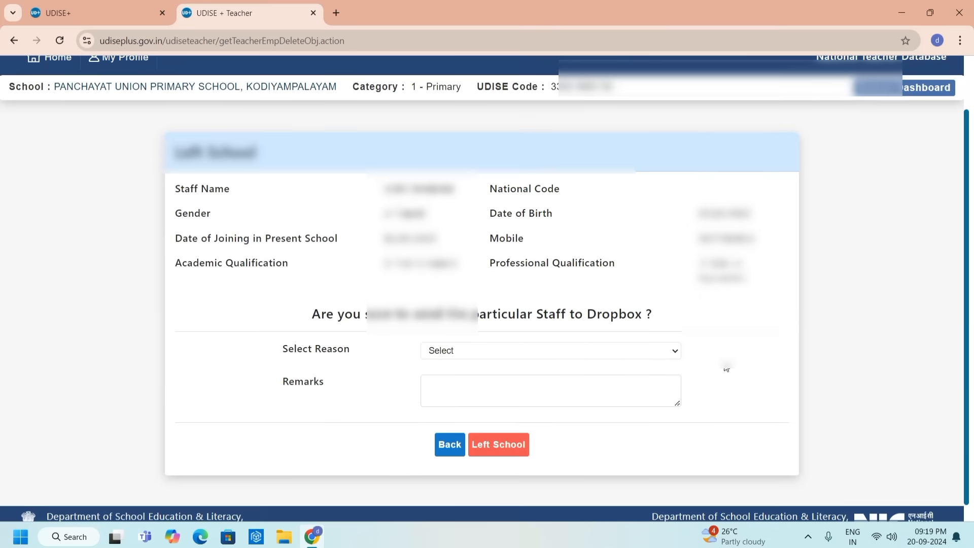
click(552, 351)
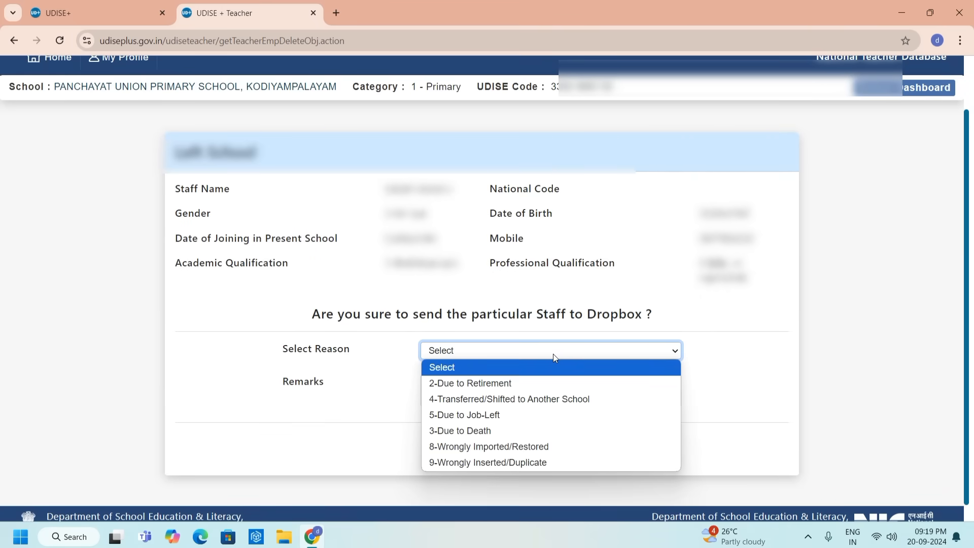
click(544, 397)
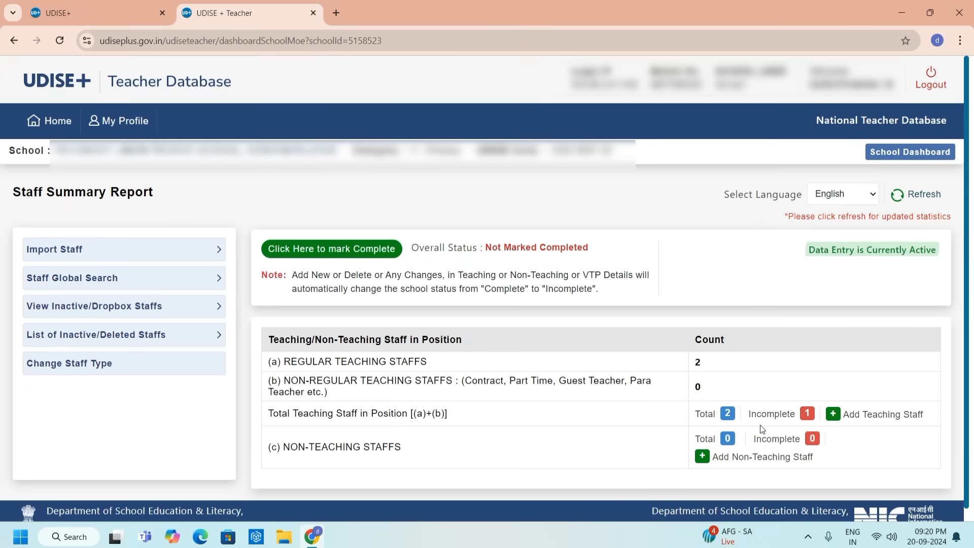
Step: Check the status of the teaching staff counted as incomplete in the summary report, and return to the school dashboard
click(811, 413)
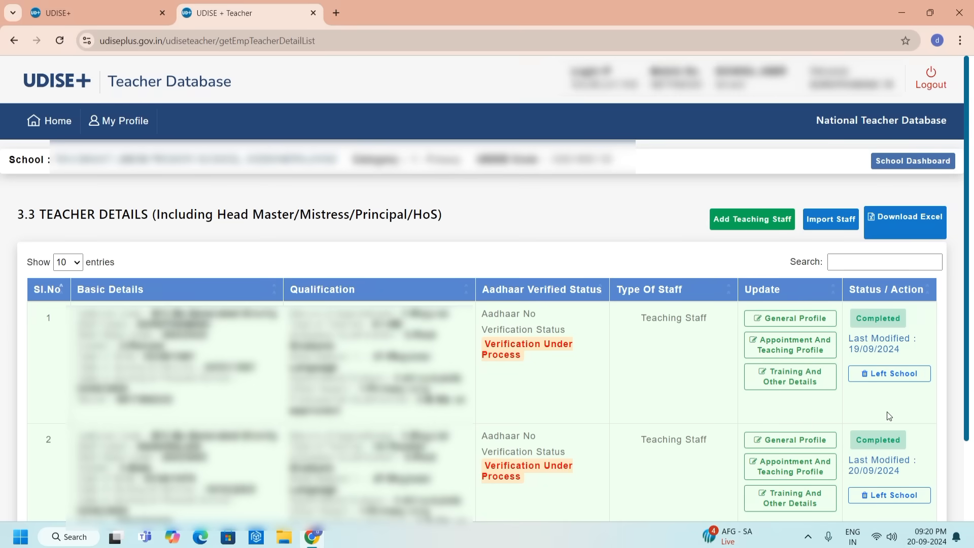
click(891, 162)
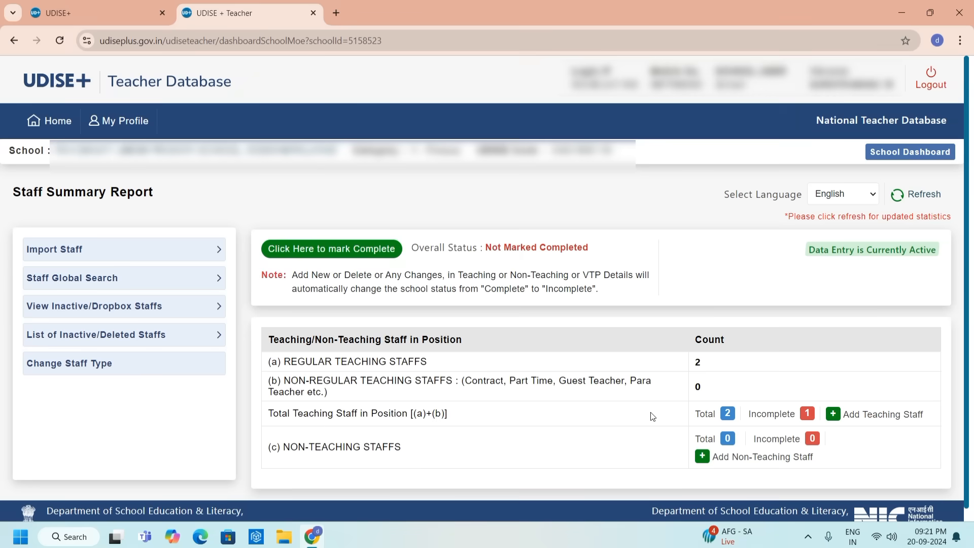
Step: Mark the school's staff data complete with the remark "ALL STAFFS PROFILE DETAILS UPDATED", accepting the declaration and confirming the status update
click(324, 255)
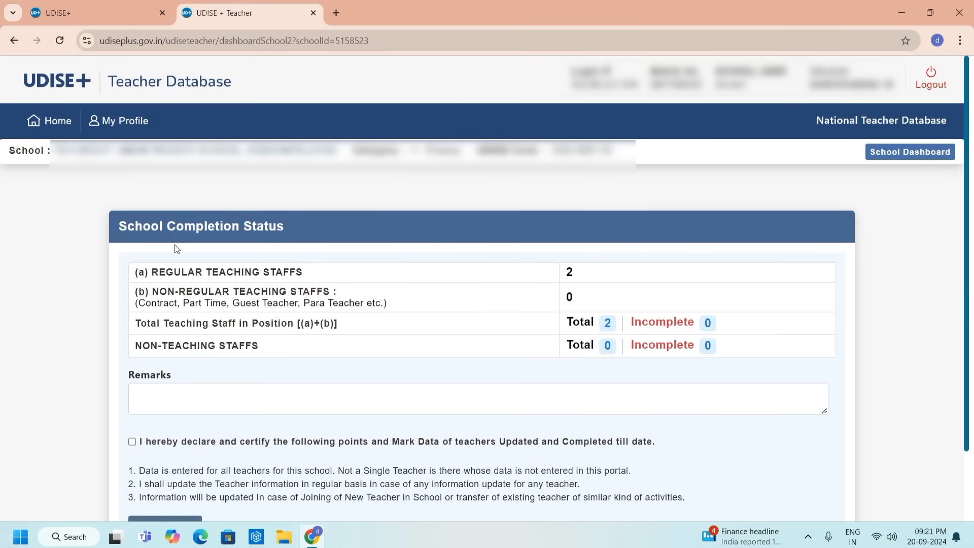
scroll(441, 319, down, 1)
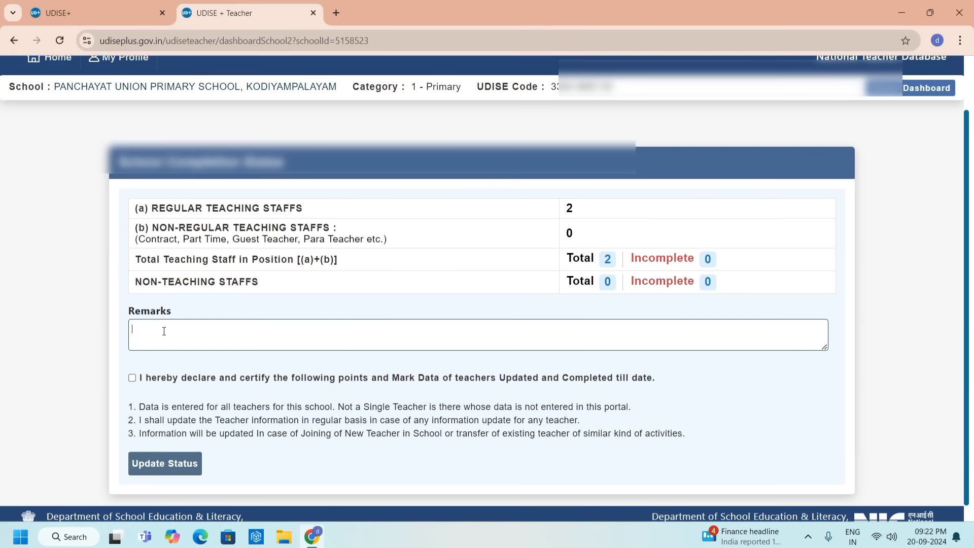
text(ALL STAFFS PROFILE DETAILS UPDATED)
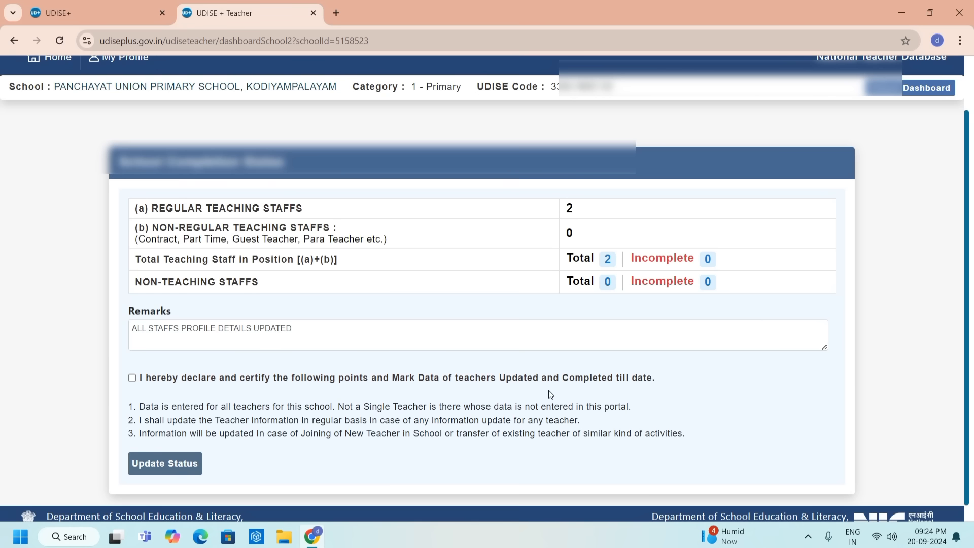
click(133, 379)
scroll(153, 391, down, 1)
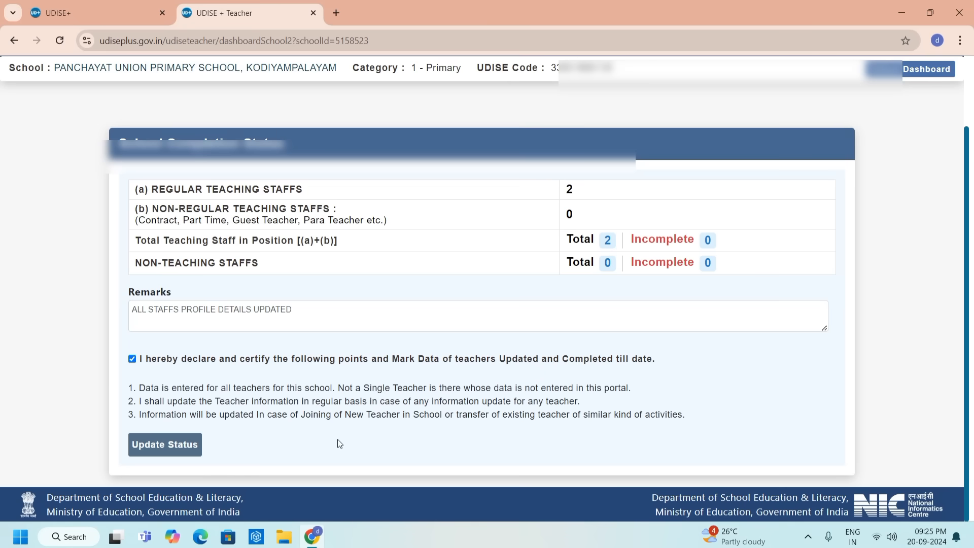
click(169, 449)
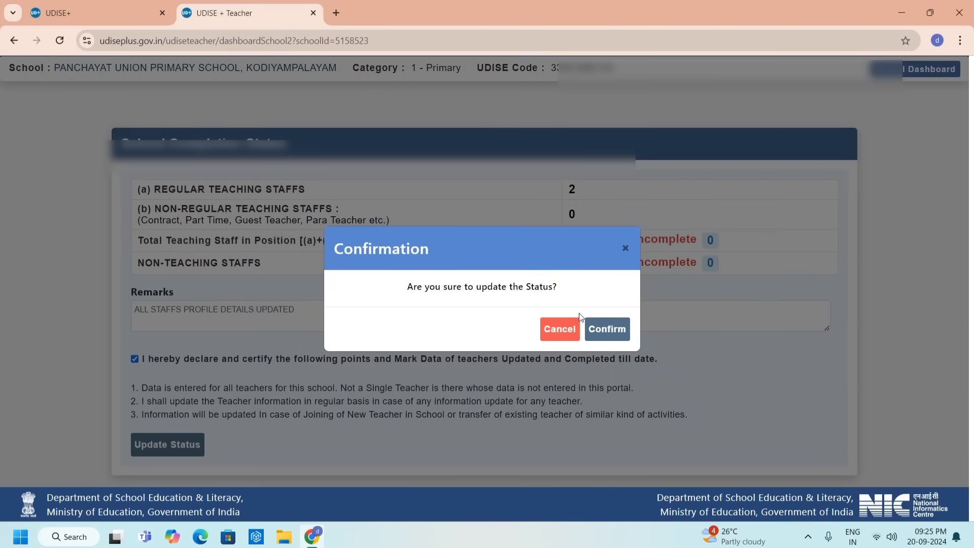
click(609, 337)
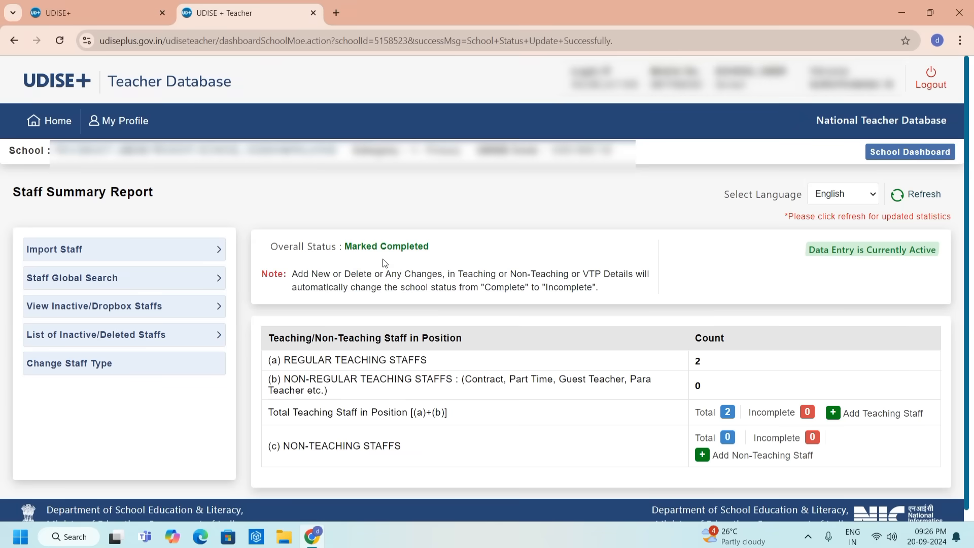
Step: Review the total teaching staff list, and examine the Import Staff page and its national code lookup by Aadhaar number and date of birth
click(727, 414)
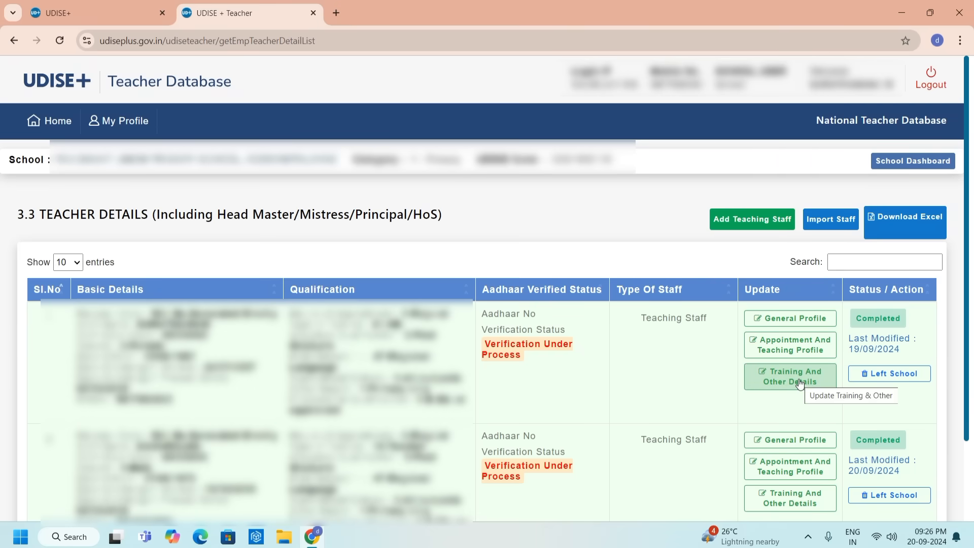
click(898, 161)
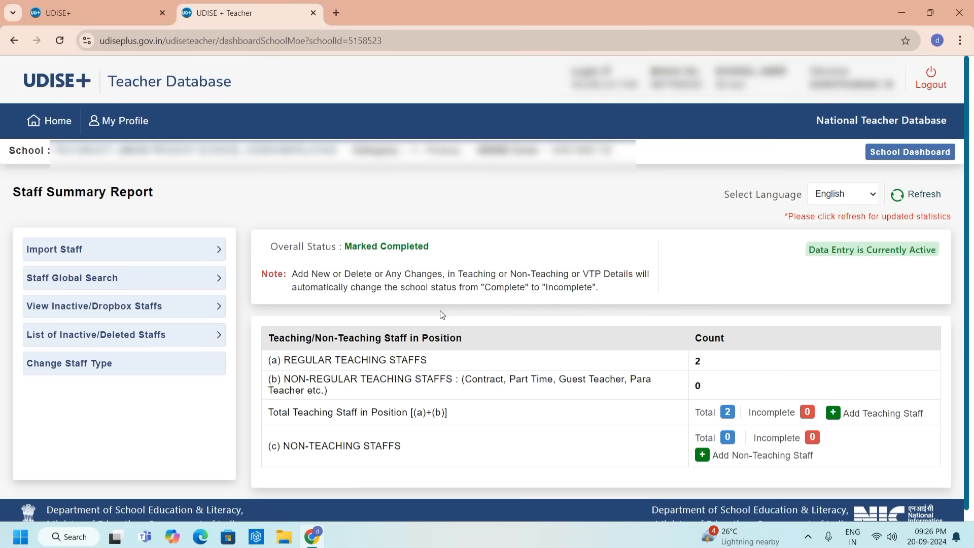
click(72, 256)
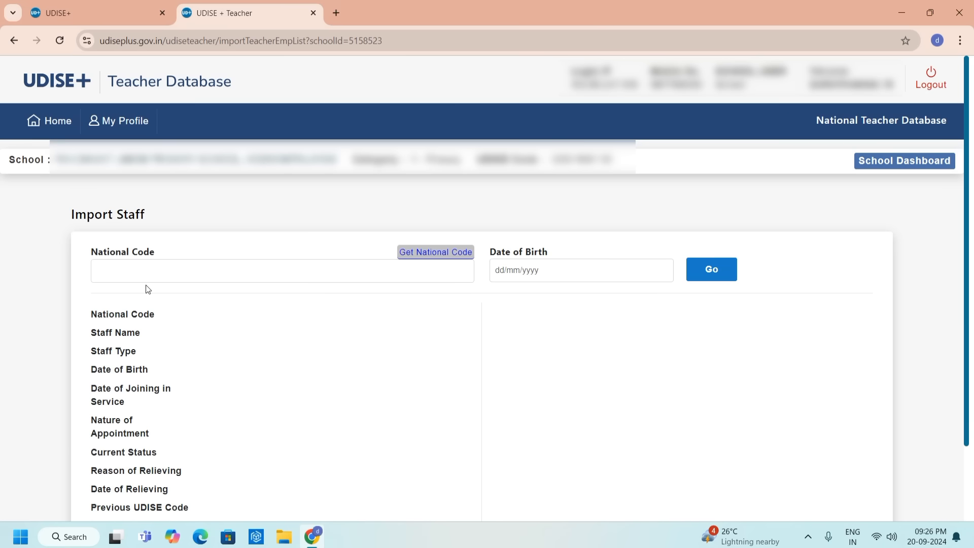
click(436, 252)
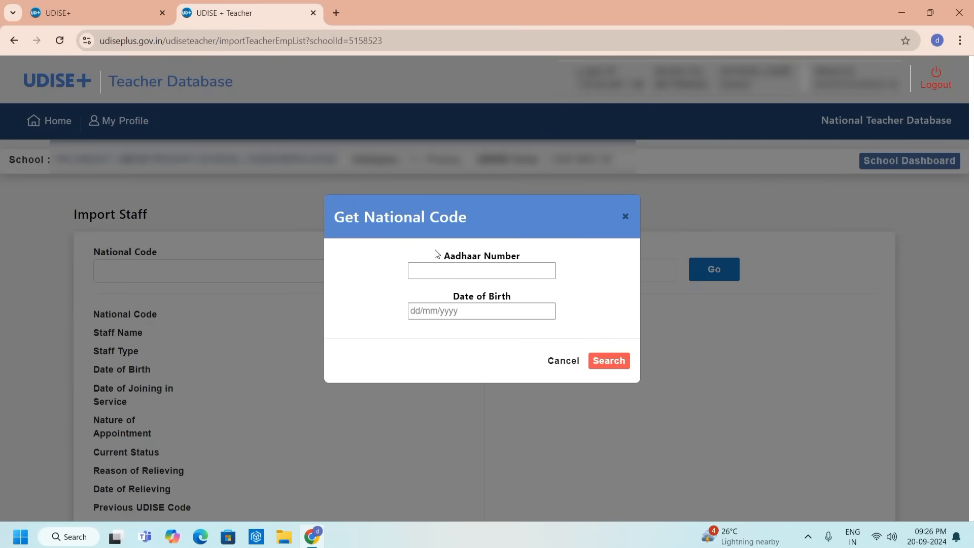
click(450, 309)
click(625, 217)
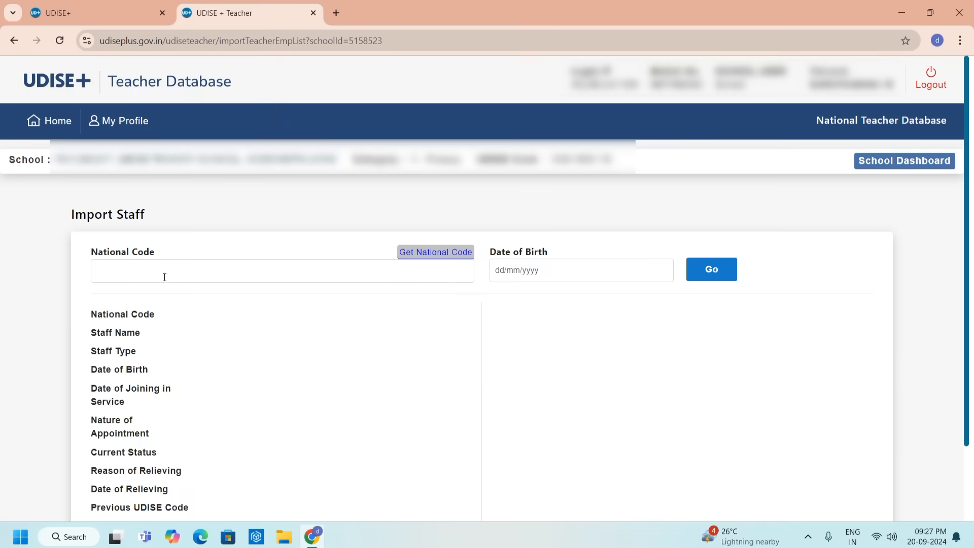